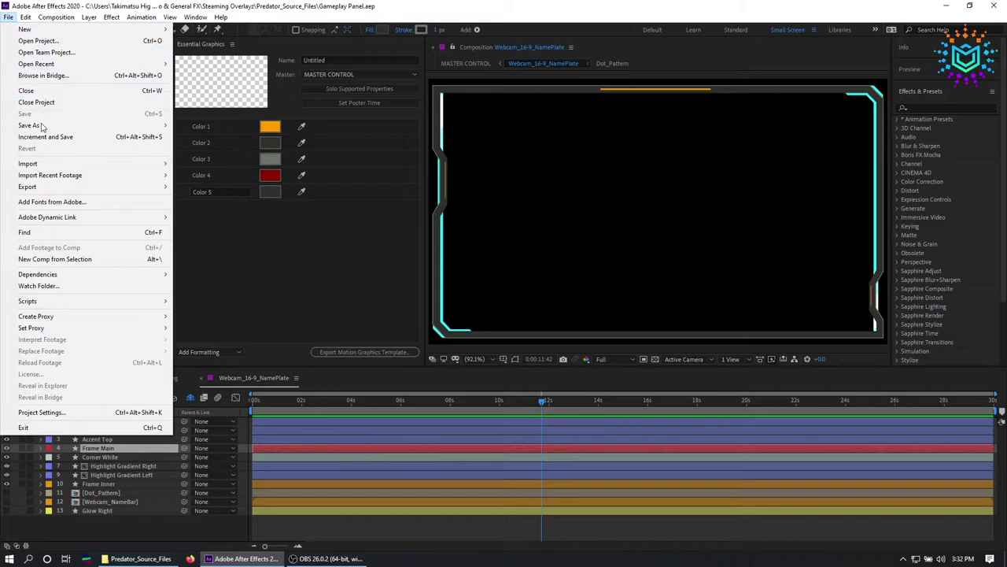
Step: Queue the Webcam_16-9_NamePlate comp in Media Encoder as a WebM export with Include Alpha Channel
mouse_move(123, 193)
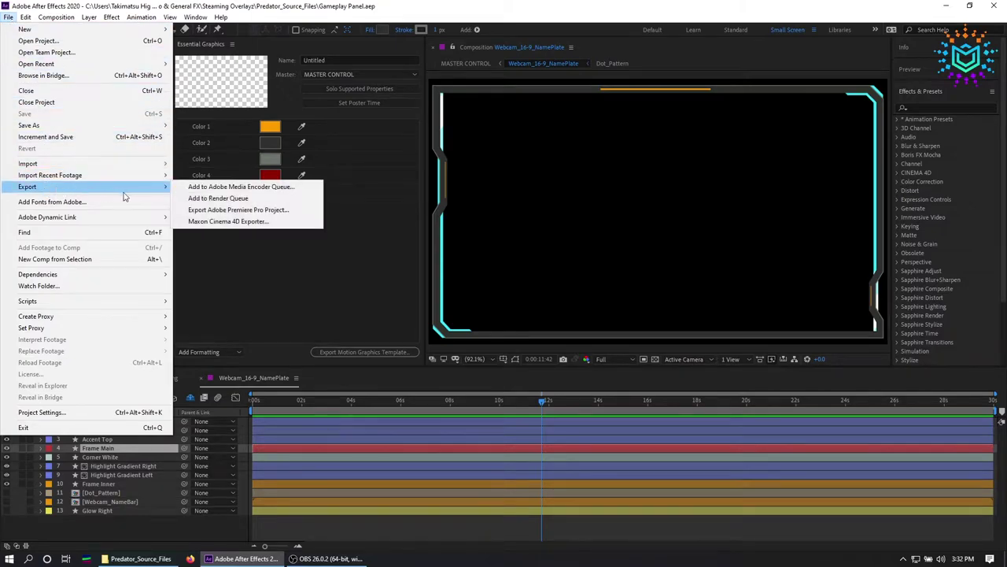
left_click(230, 187)
left_click(355, 191)
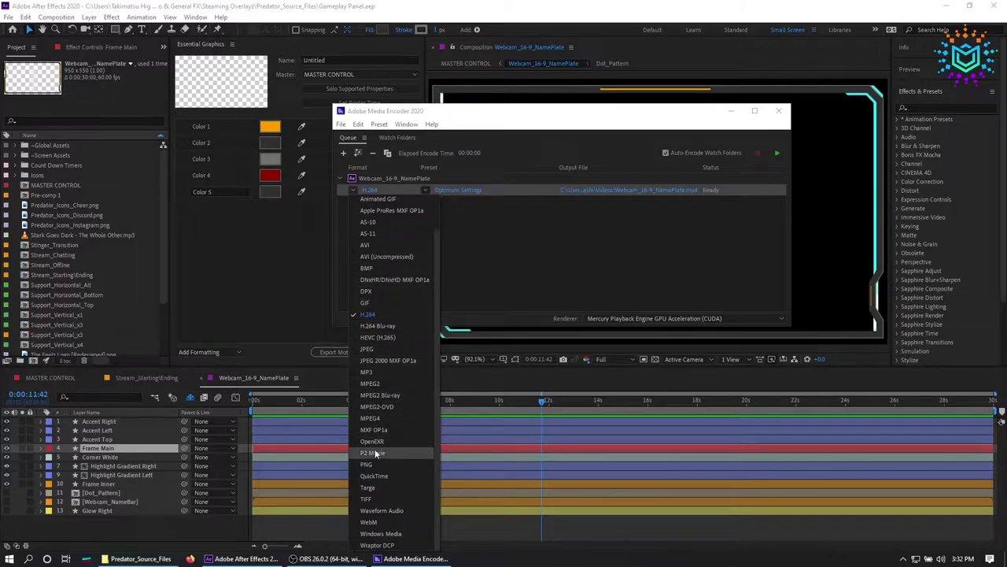
left_click(378, 520)
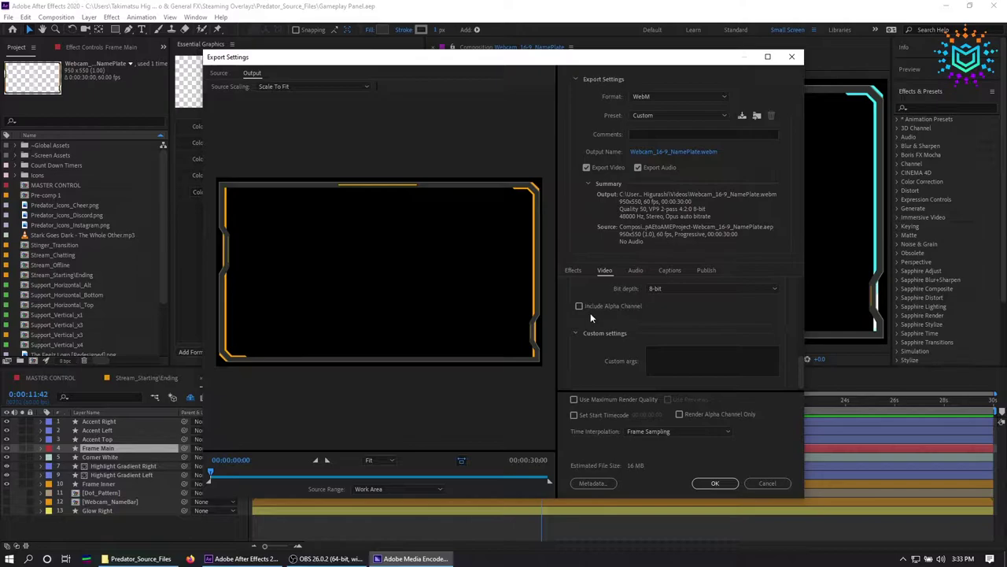
left_click(579, 306)
left_click(715, 484)
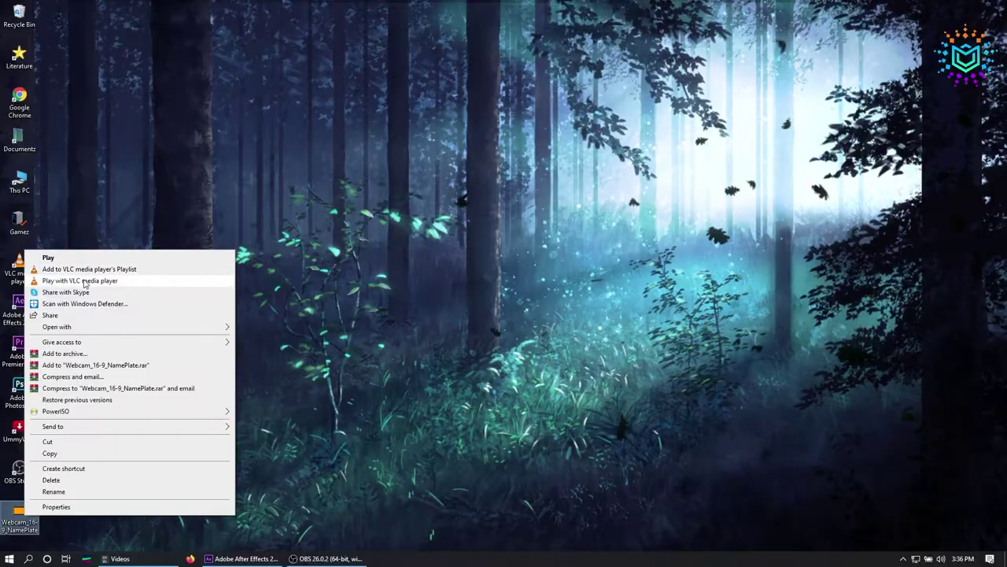
Step: Play the rendered WebM from the desktop in VLC
left_click(82, 280)
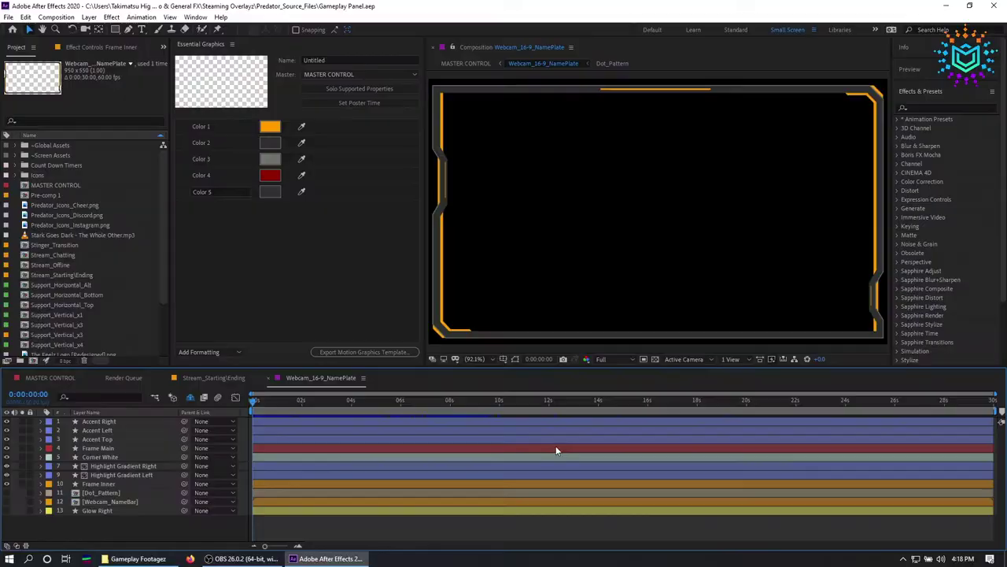
Step: Add the Webcam_16-9_NamePlate comp to the Media Encoder queue again via File > Export
left_click(8, 18)
mouse_move(82, 192)
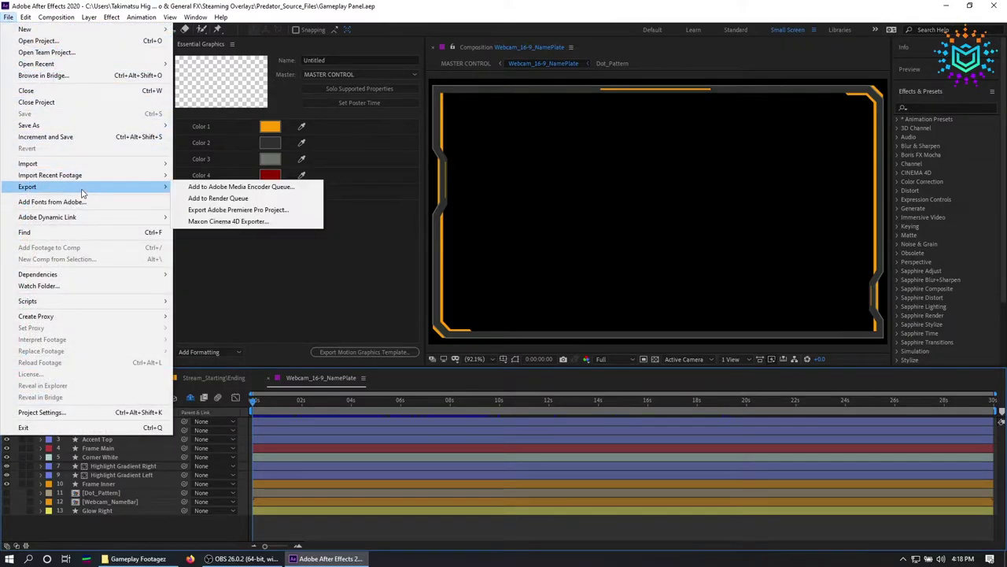
left_click(266, 192)
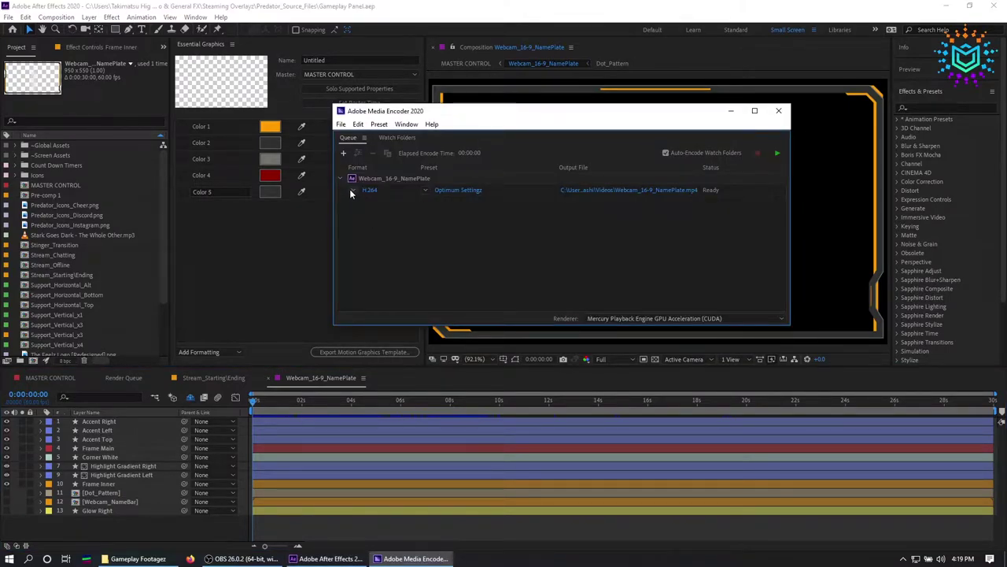
Step: Switch the queued job from H.264 to WebM and enable Include Alpha Channel in its video settings
left_click(351, 192)
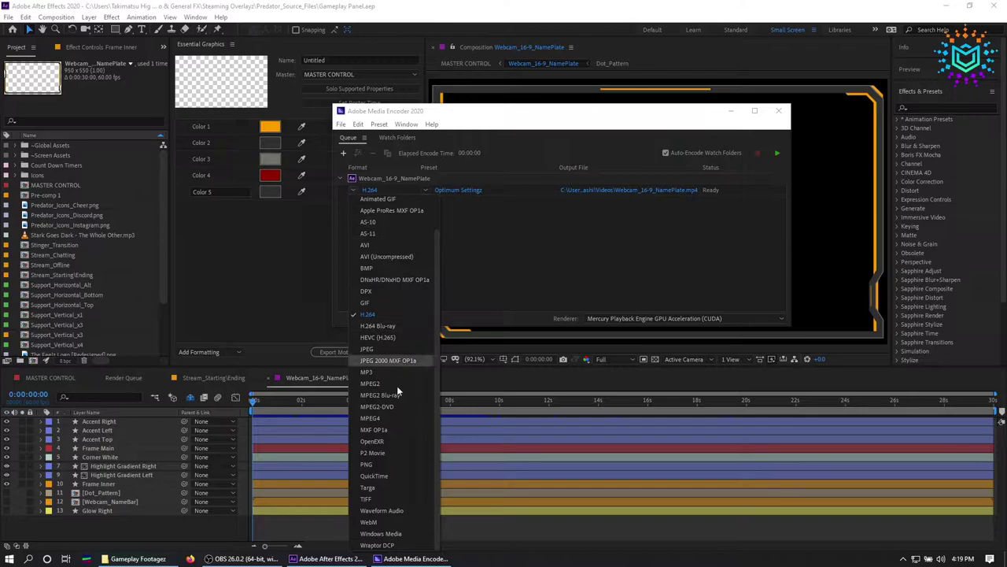
left_click(369, 521)
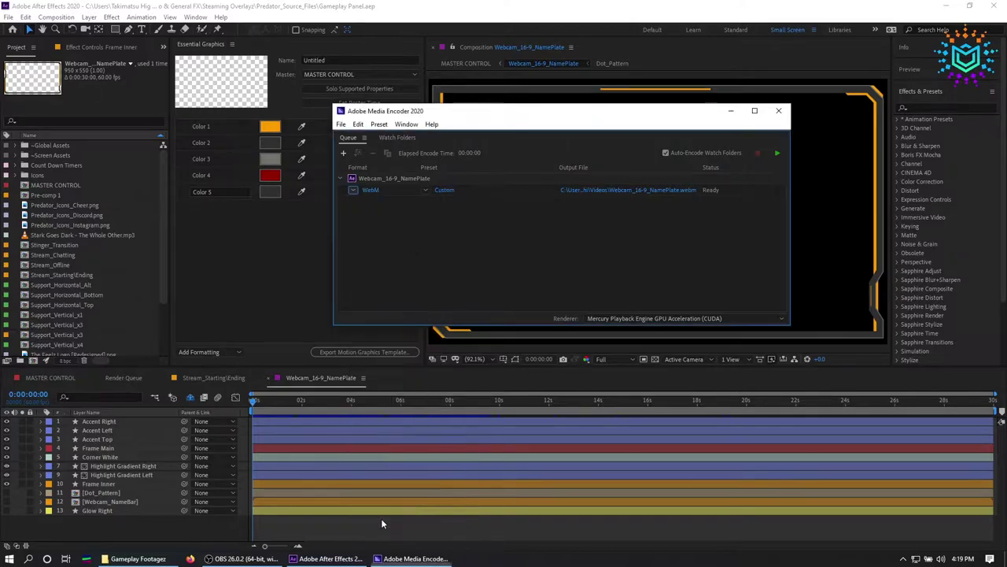
left_click(445, 191)
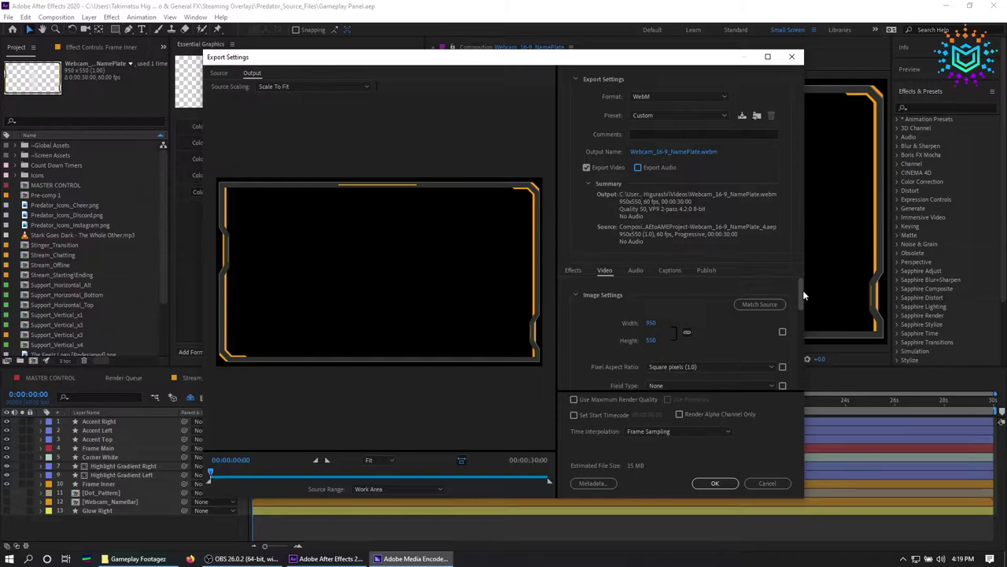
left_click_drag(802, 290, 803, 337)
scroll(686, 343, "down", 3)
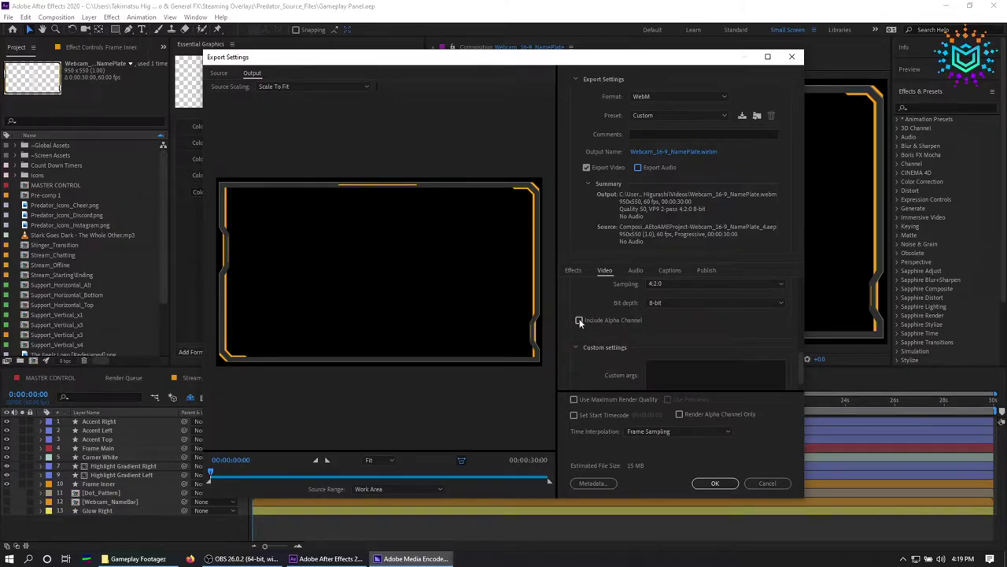
left_click_drag(801, 359, 800, 376)
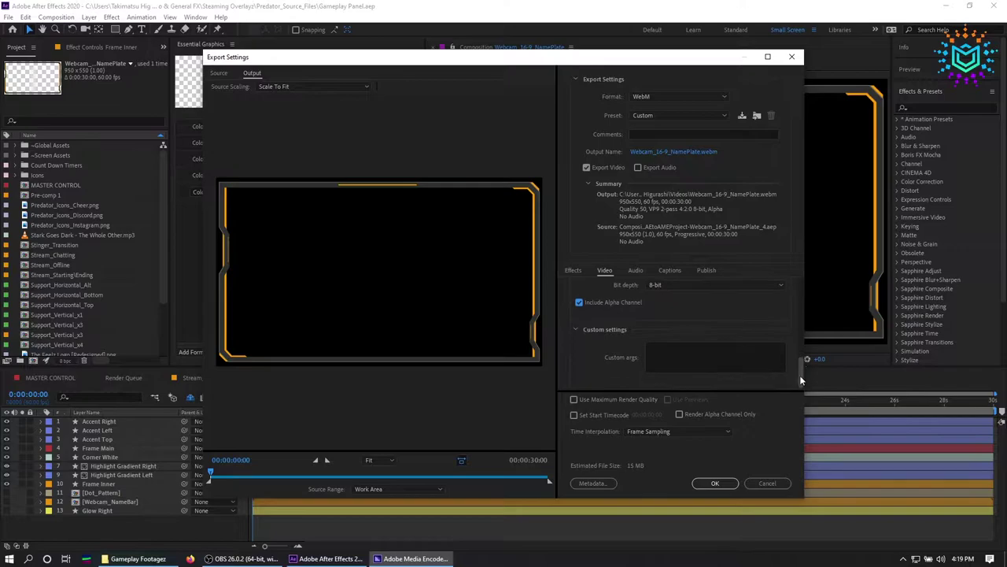
left_click(714, 483)
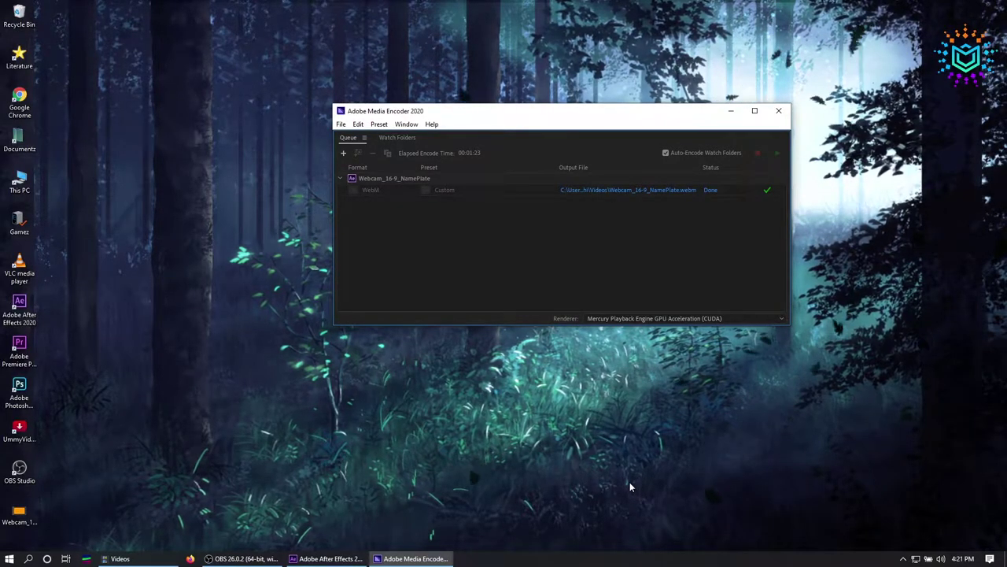
Step: Close Media Encoder and play Webcam_16-9_NamePlate.webm from the desktop with VLC media player
left_click(778, 110)
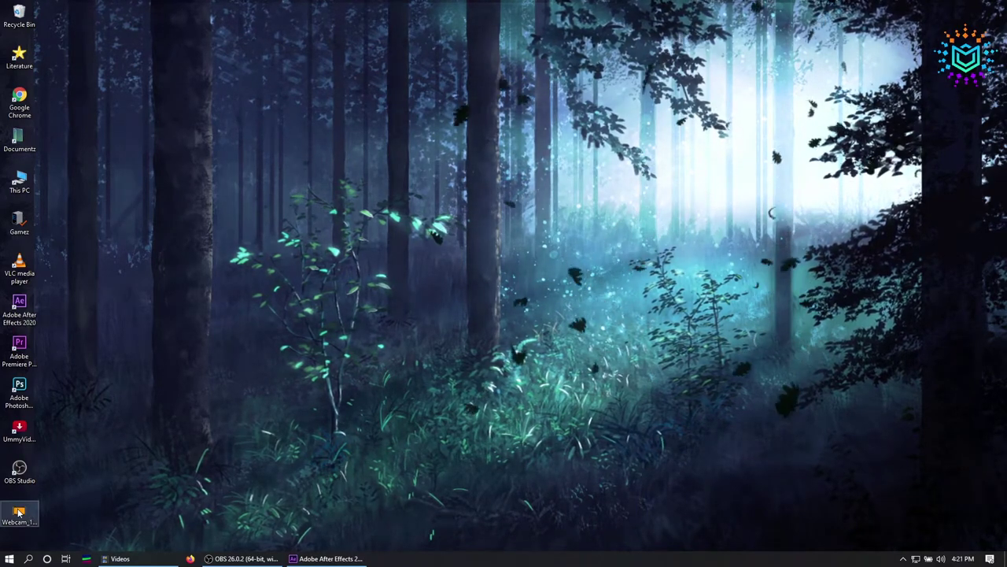
right_click(26, 516)
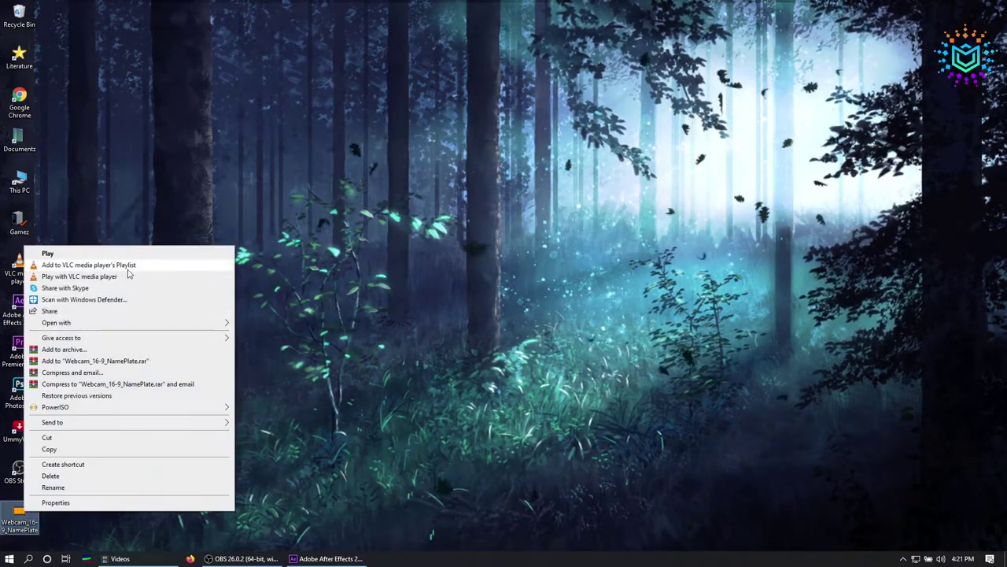
left_click(119, 277)
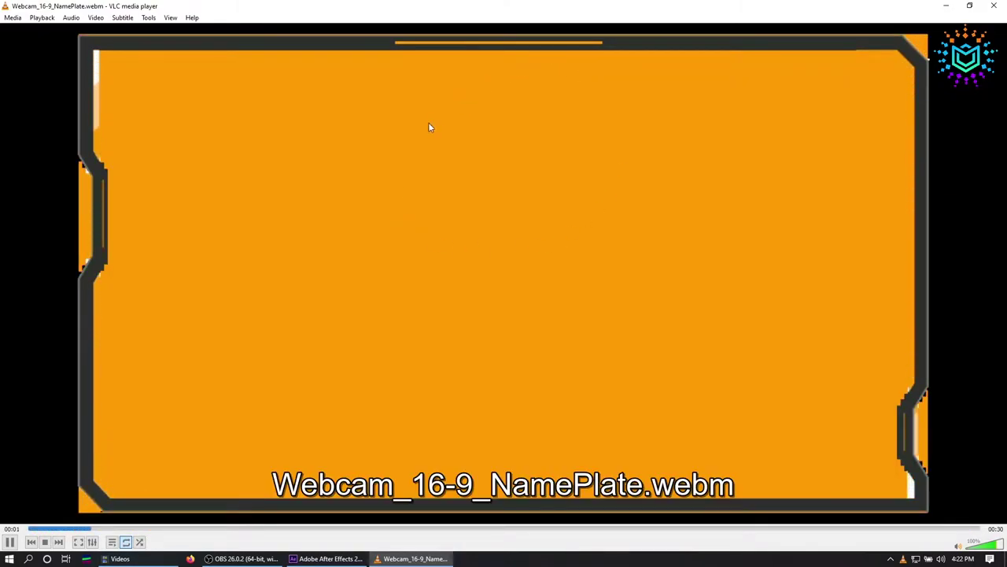
Step: Close VLC after watching the WebM playback
key("alt+F4")
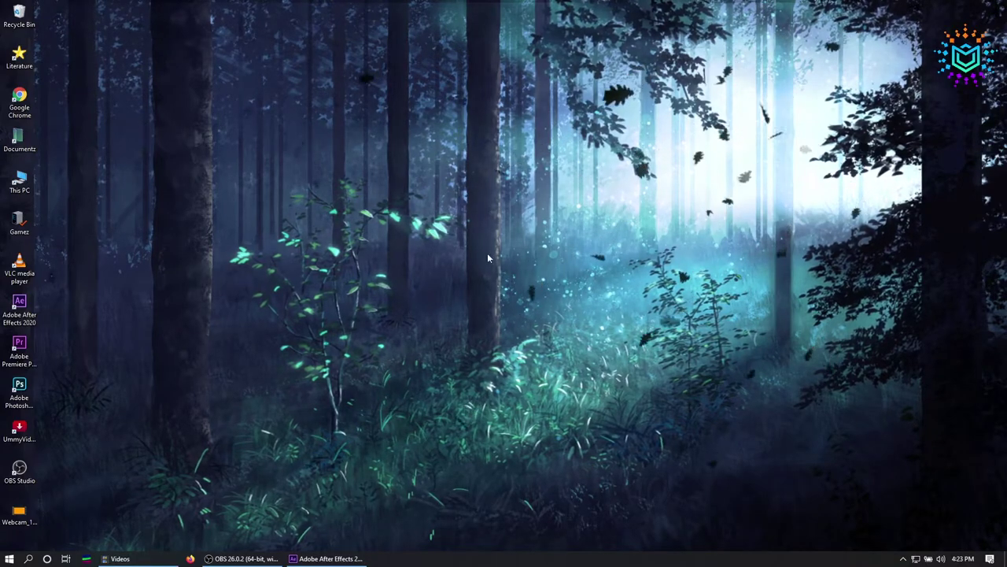
Step: Bring After Effects back and add Webcam_16-9_NamePlate to the Render Queue
left_click(324, 558)
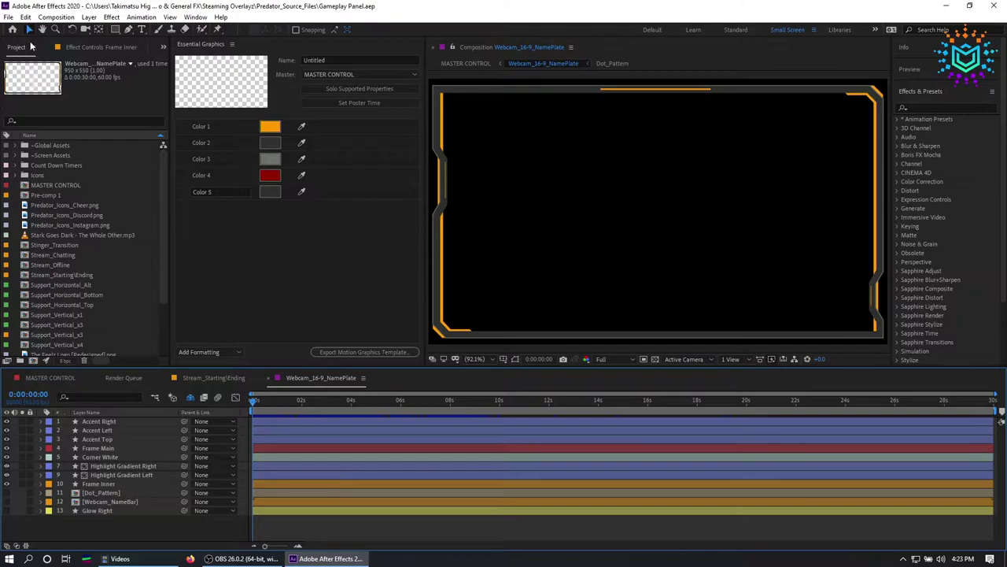
left_click(9, 18)
mouse_move(66, 187)
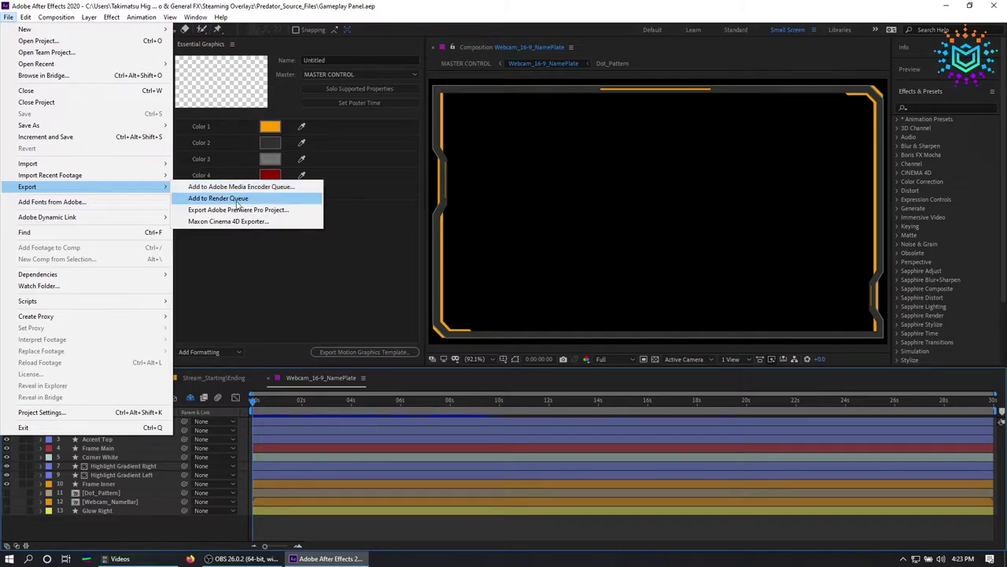
left_click(228, 199)
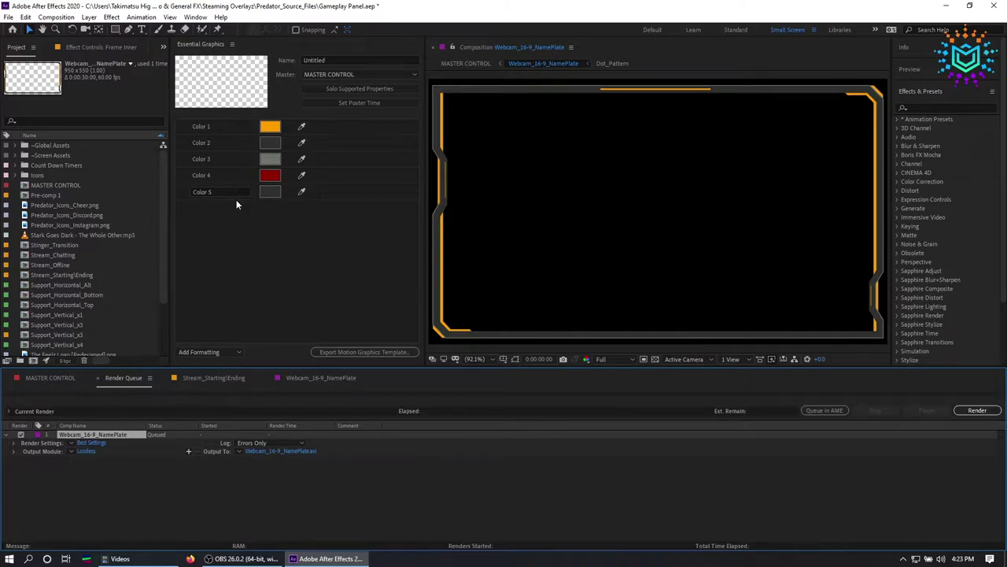
Step: Set the AVI output module to RGB + Alpha channels with audio output off
left_click(86, 451)
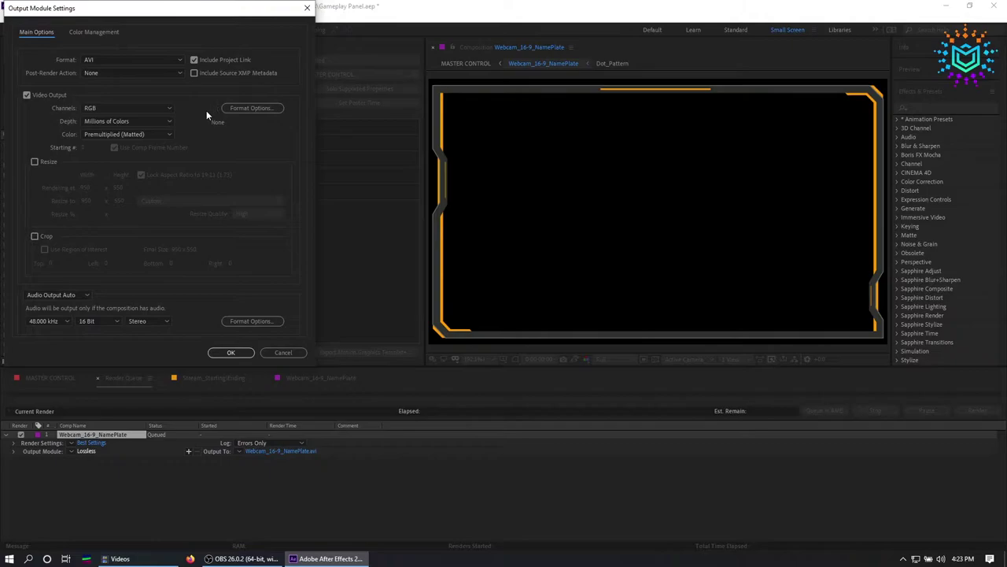
left_click(167, 109)
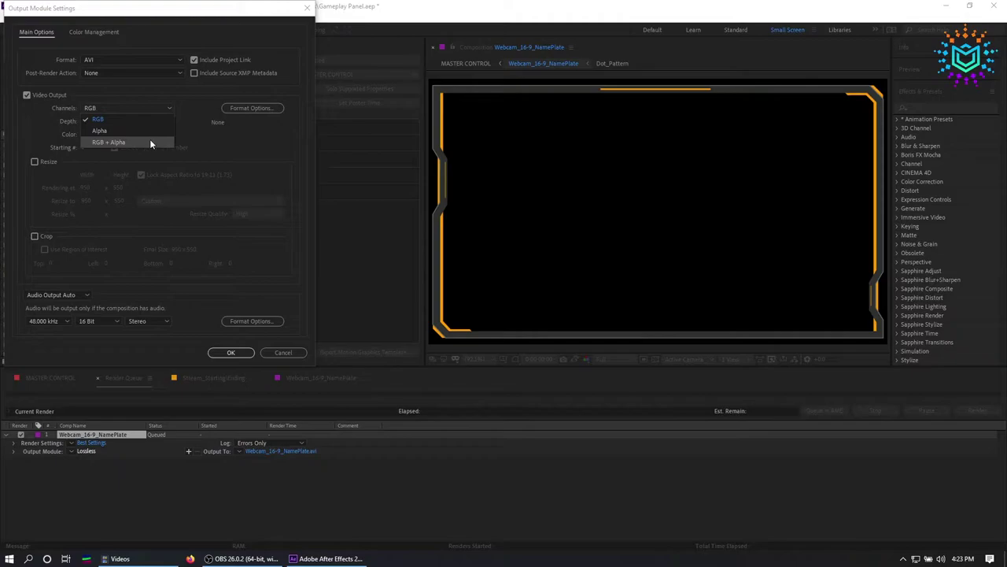
left_click(150, 142)
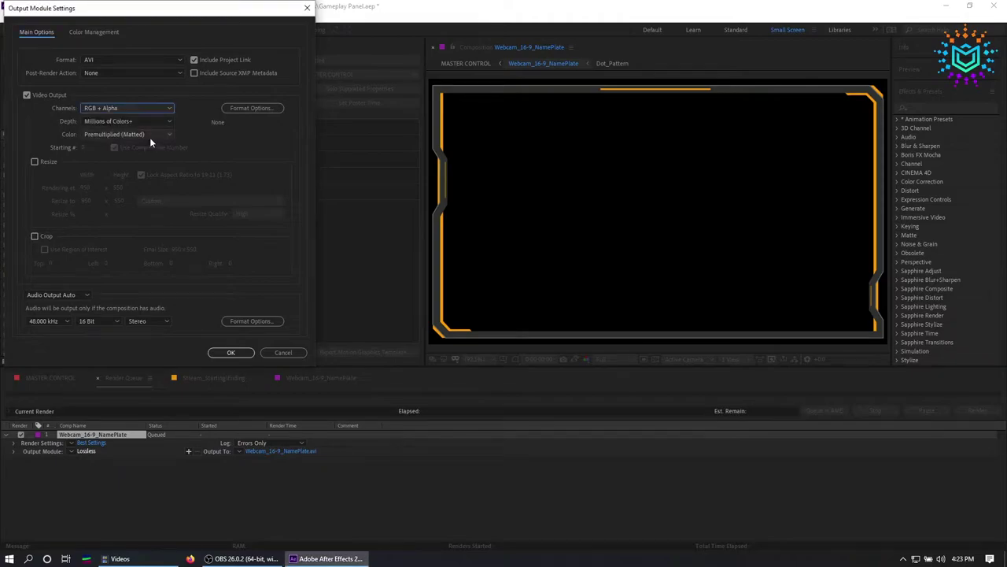
left_click(86, 296)
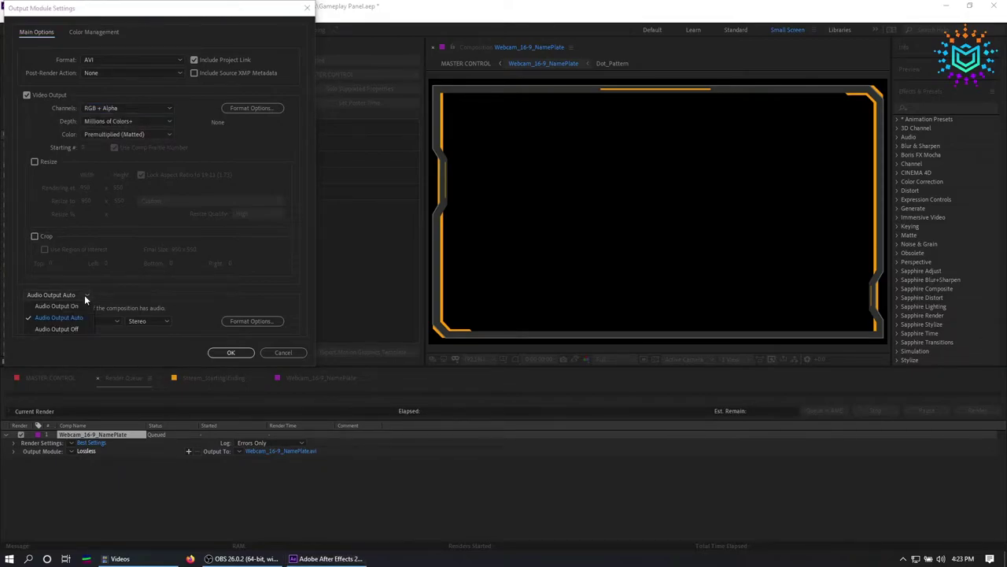
left_click(72, 329)
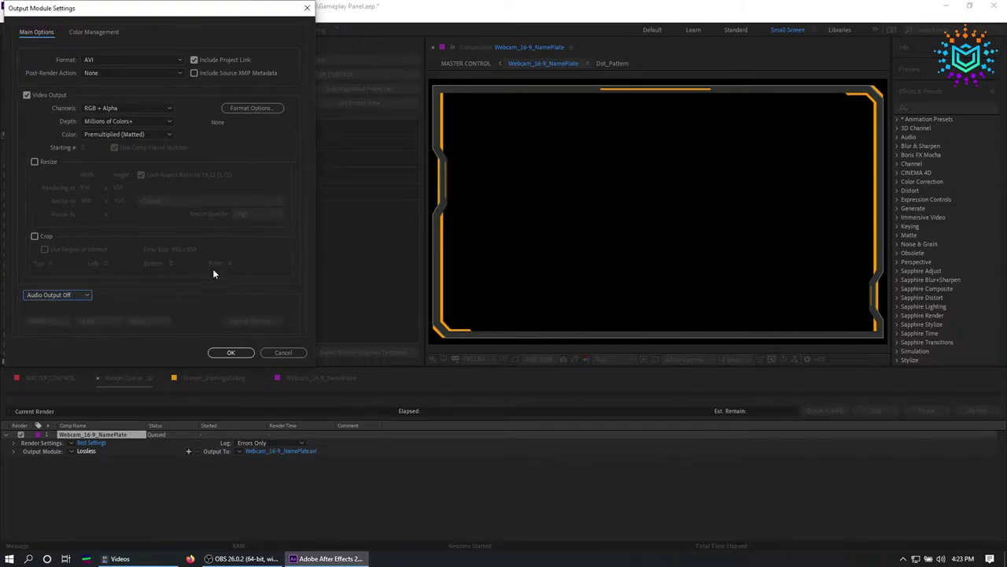
left_click(230, 351)
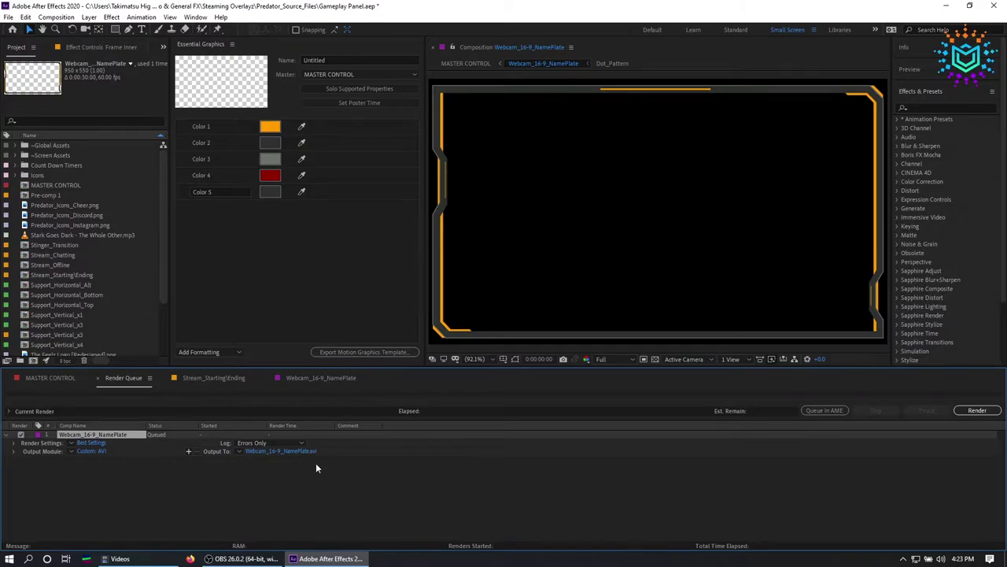
Step: Set the render output location to the Desktop and render Webcam_16-9_NamePlate.avi
left_click(292, 450)
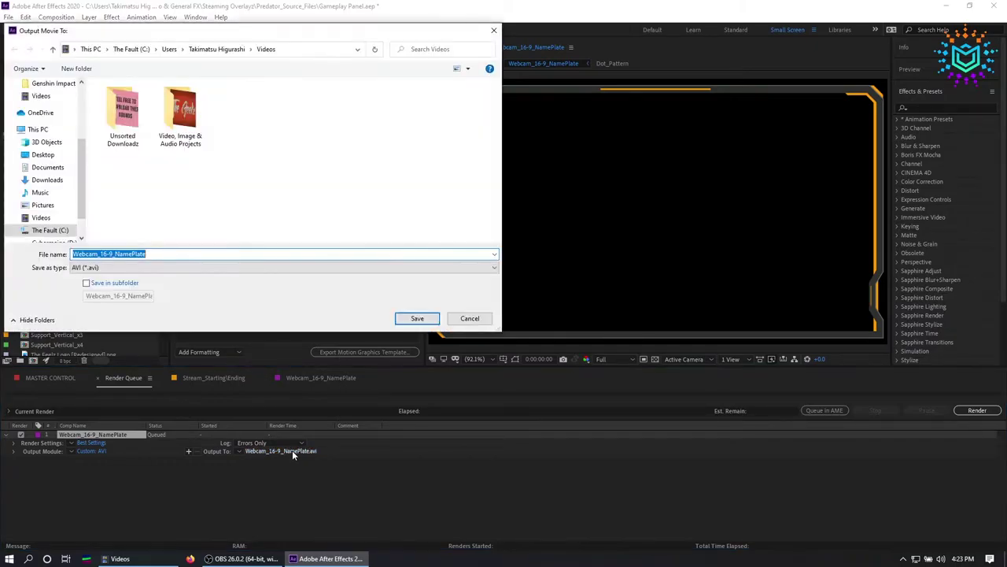
left_click_drag(81, 168, 86, 102)
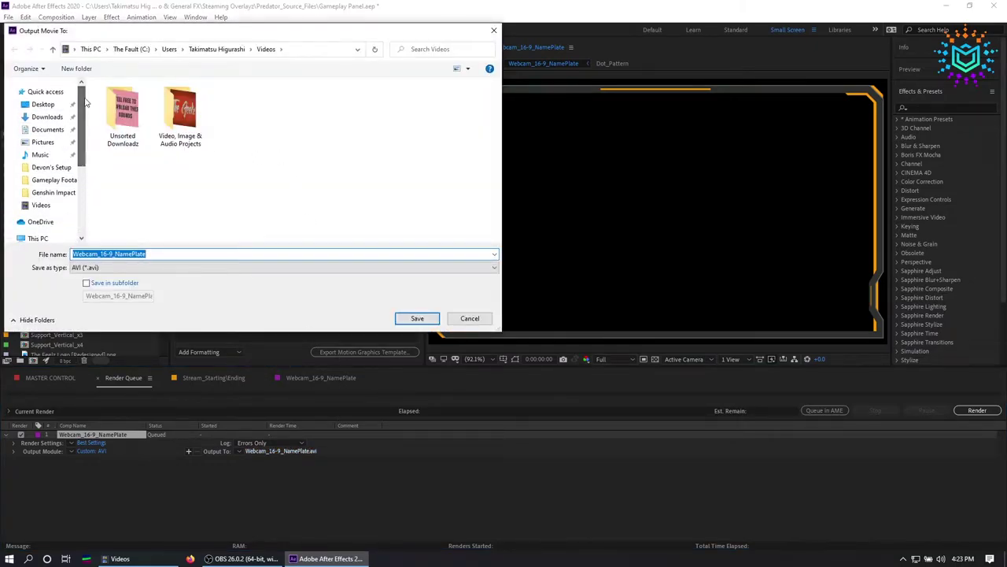
left_click(43, 104)
left_click(417, 319)
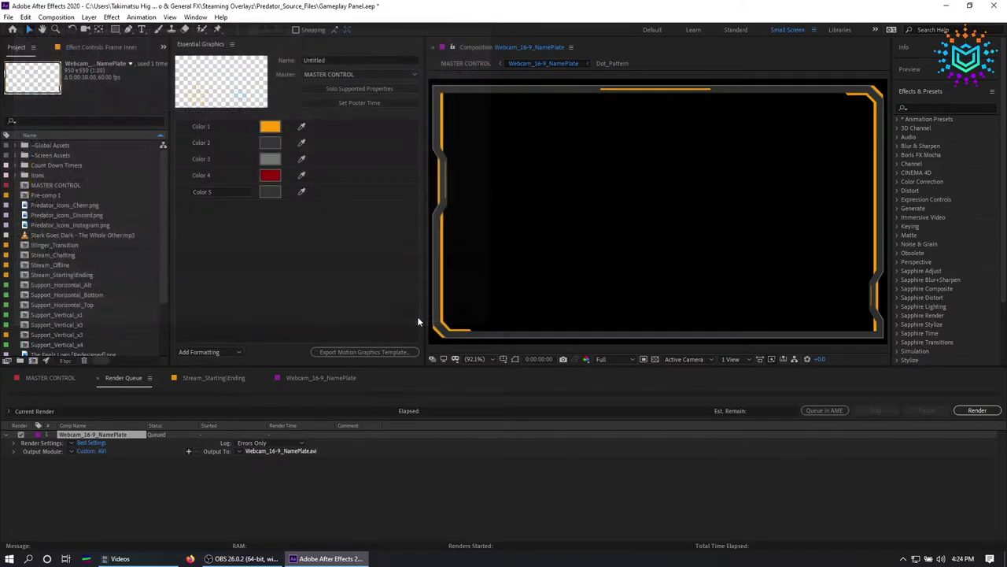
left_click(978, 411)
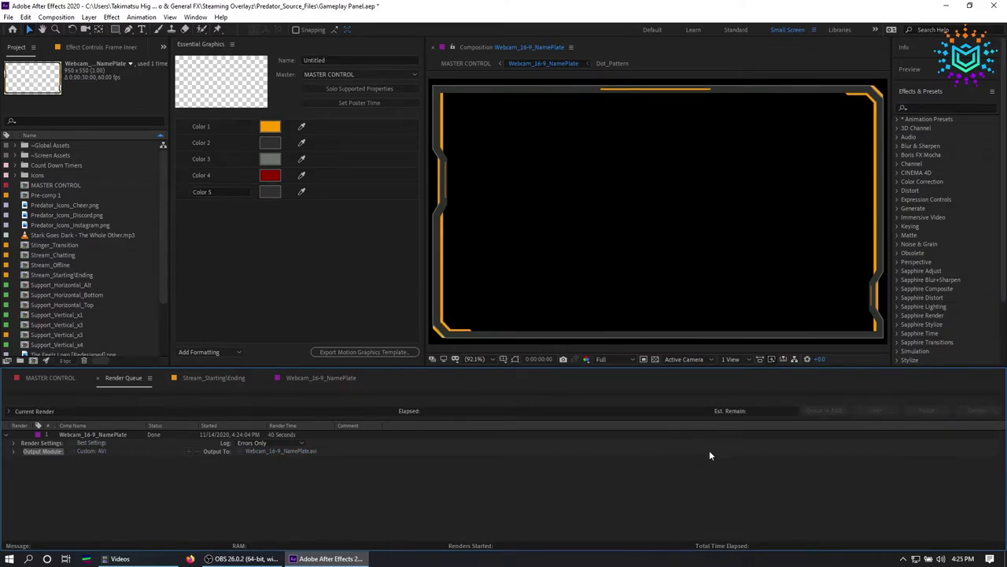
key("super+d")
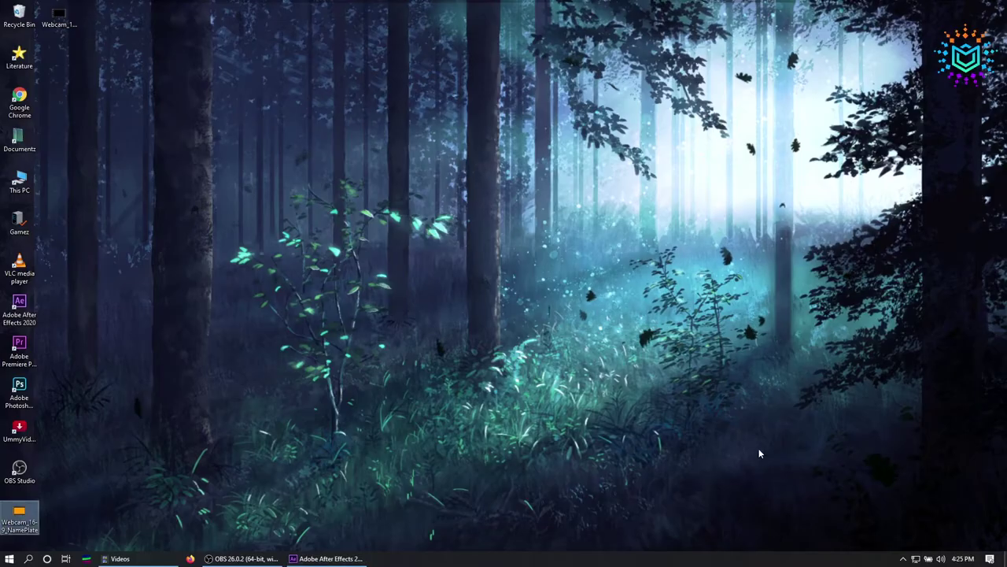
right_click(56, 23)
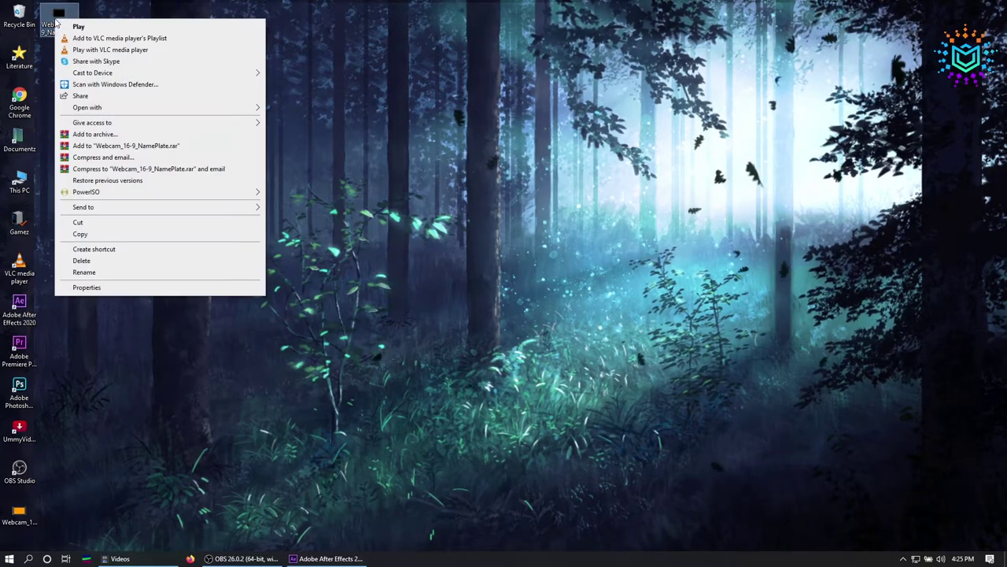
left_click(116, 50)
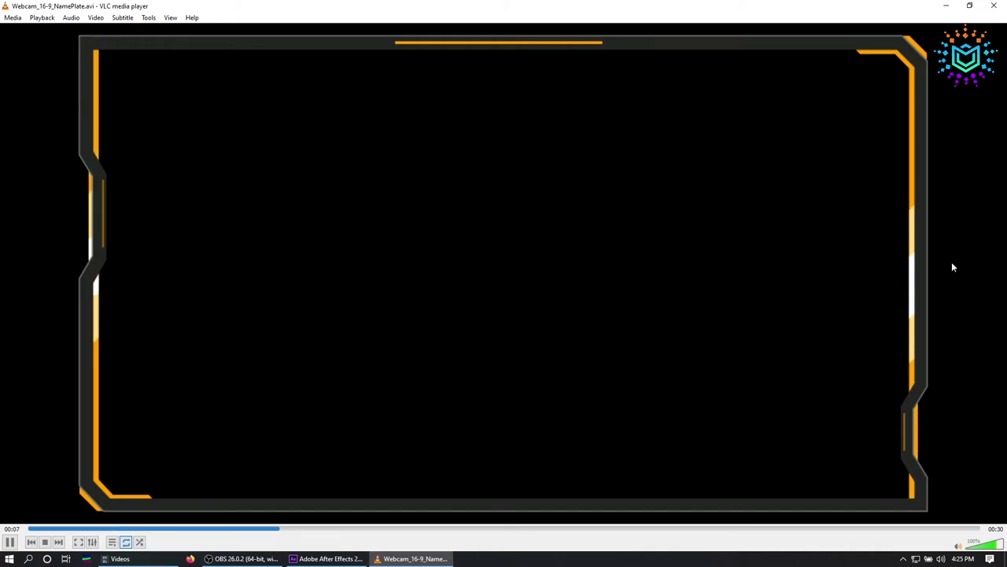
left_click(994, 5)
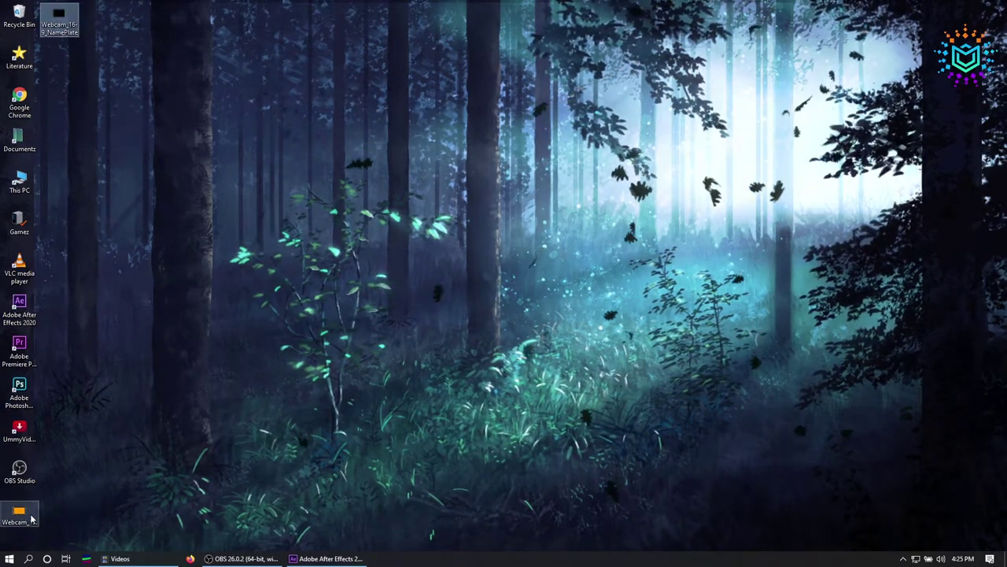
mouse_move(32, 519)
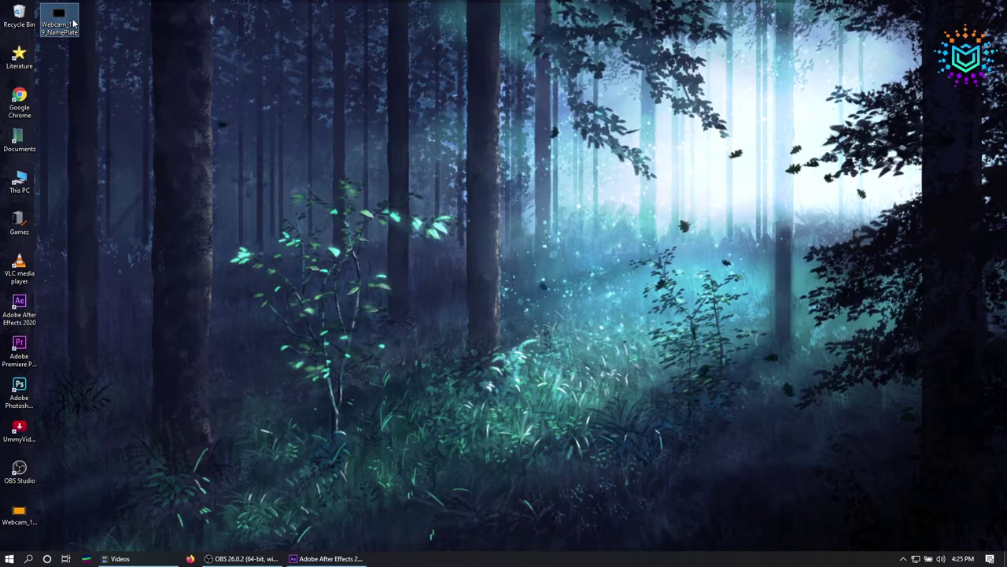
mouse_move(72, 23)
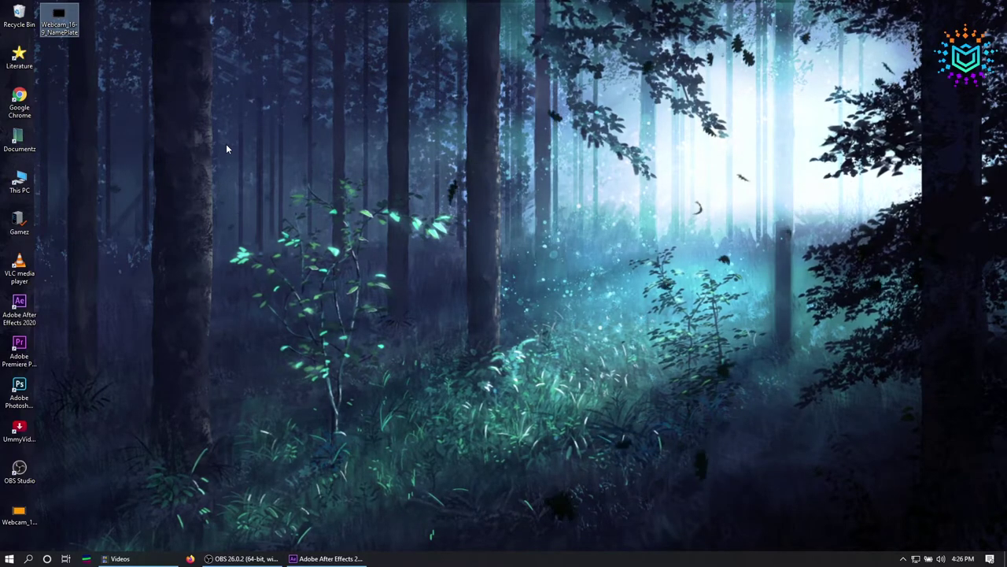
Step: Launch Shutter Encoder from the Start menu search ('shu')
left_click(11, 558)
type("shutter")
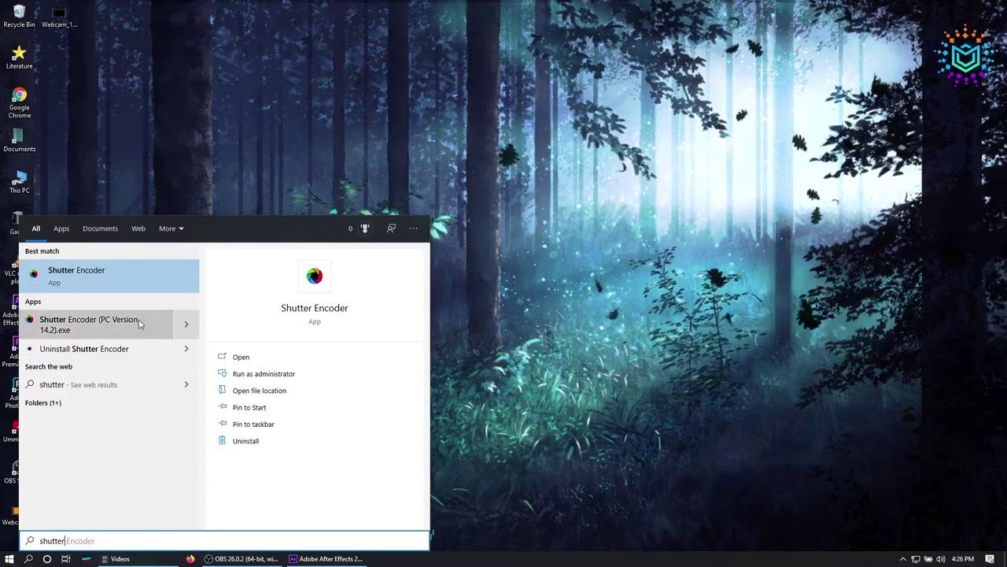
left_click(118, 319)
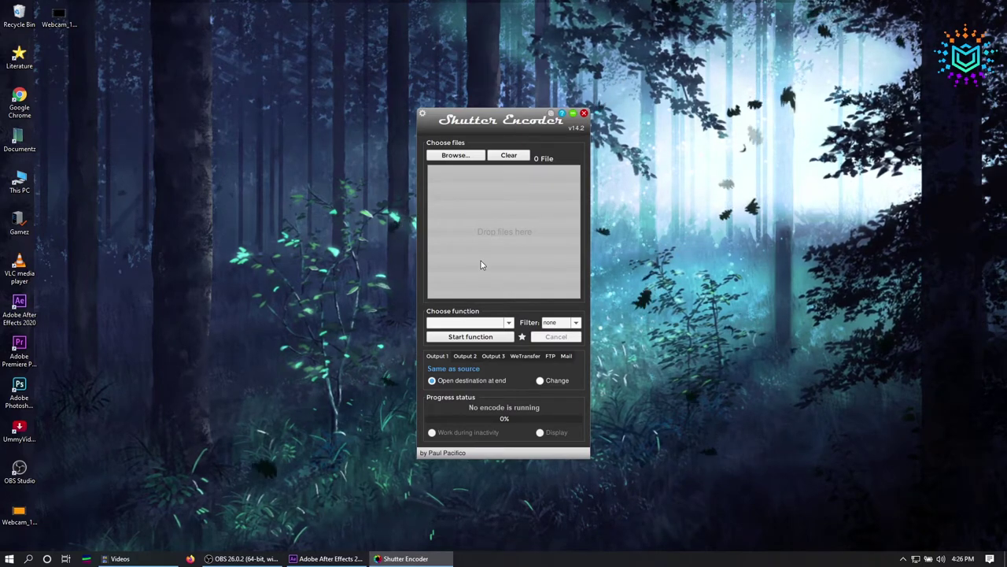
Step: Load Webcam_16-9_NamePlate.avi and choose VP9 as the conversion function
left_click_drag(67, 29, 487, 239)
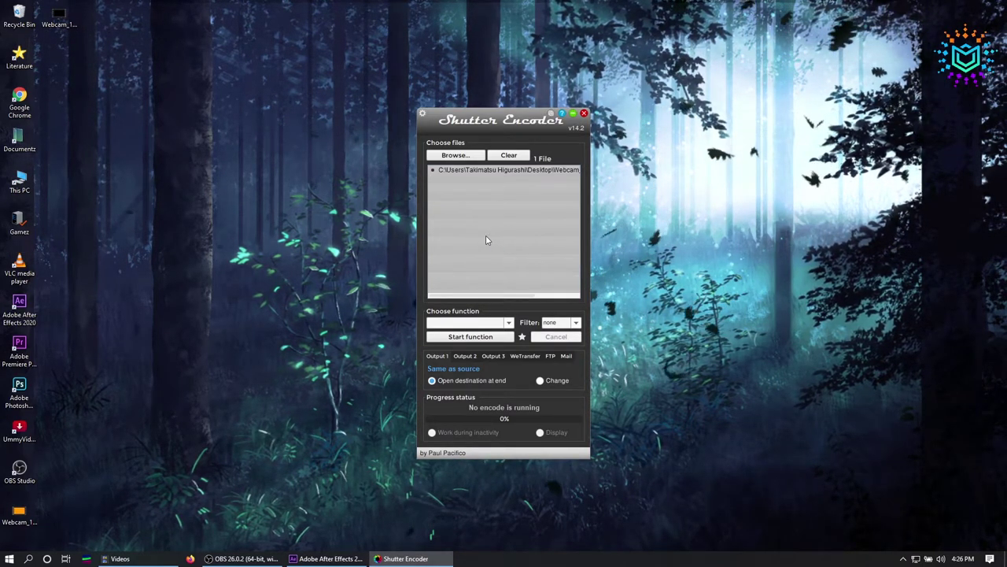
left_click(509, 323)
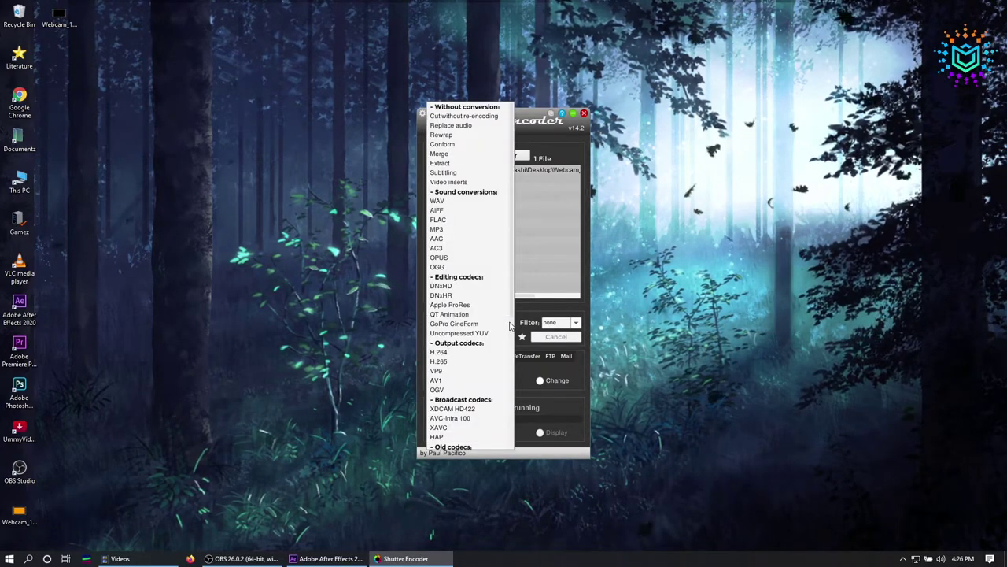
left_click(451, 372)
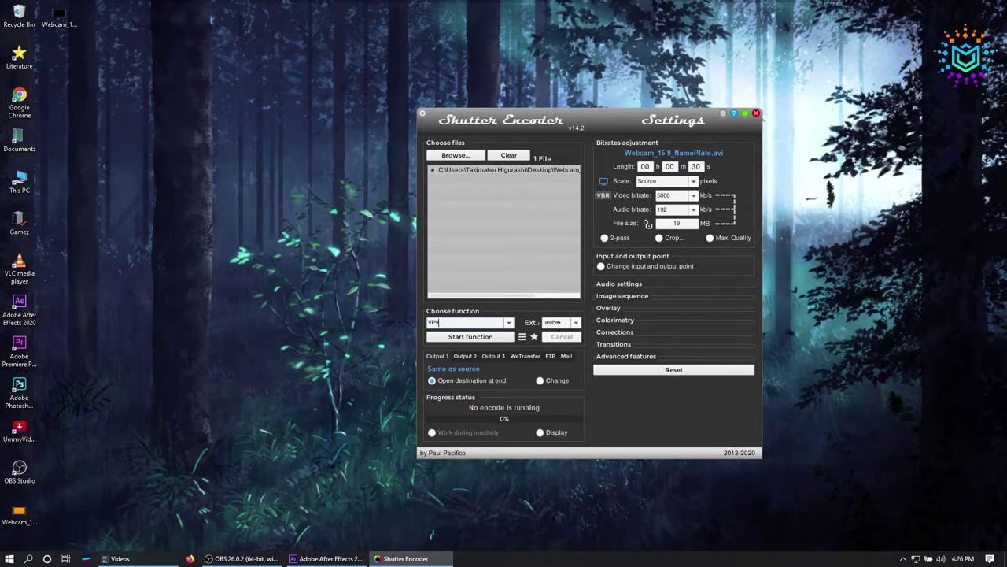
Step: Encode the AVI to VP9 WebM with 2-pass and Max. Quality enabled, keeping the alpha channel
left_click(617, 356)
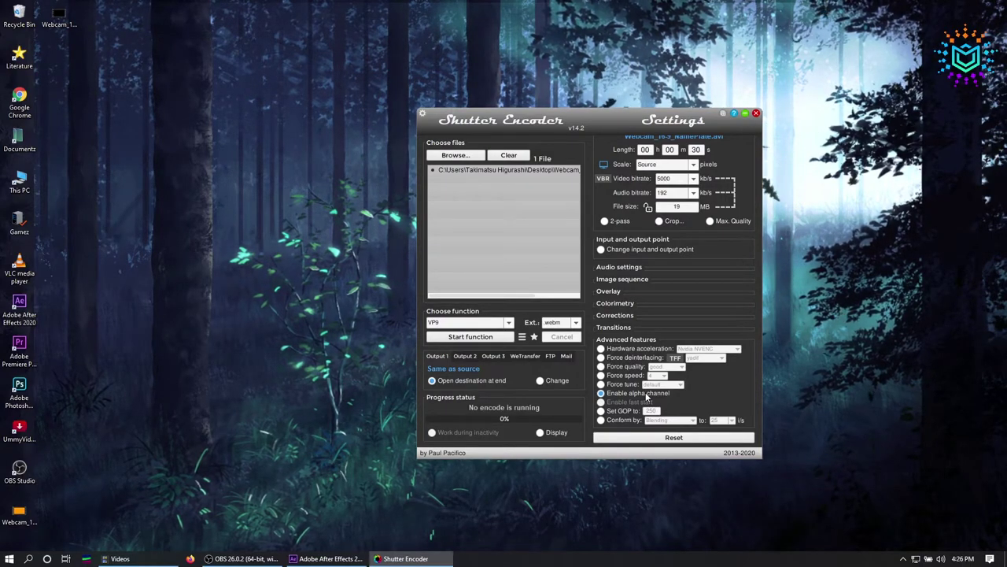
left_click(604, 222)
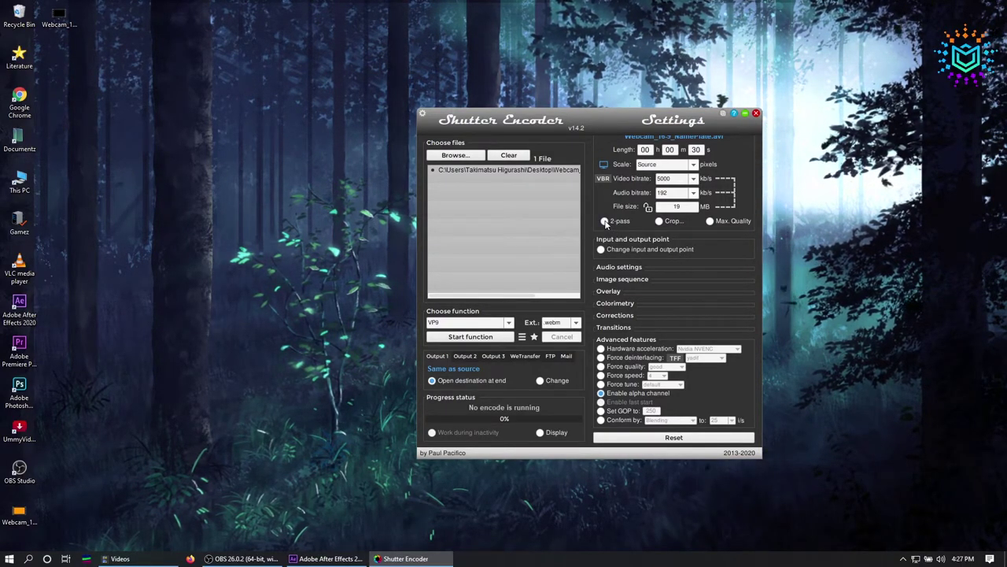
left_click(710, 221)
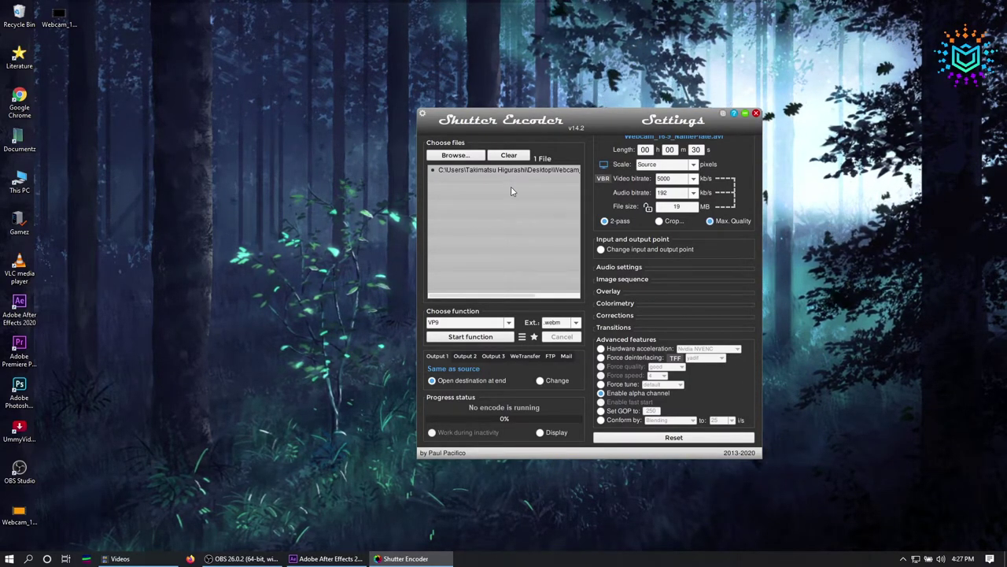
left_click(494, 339)
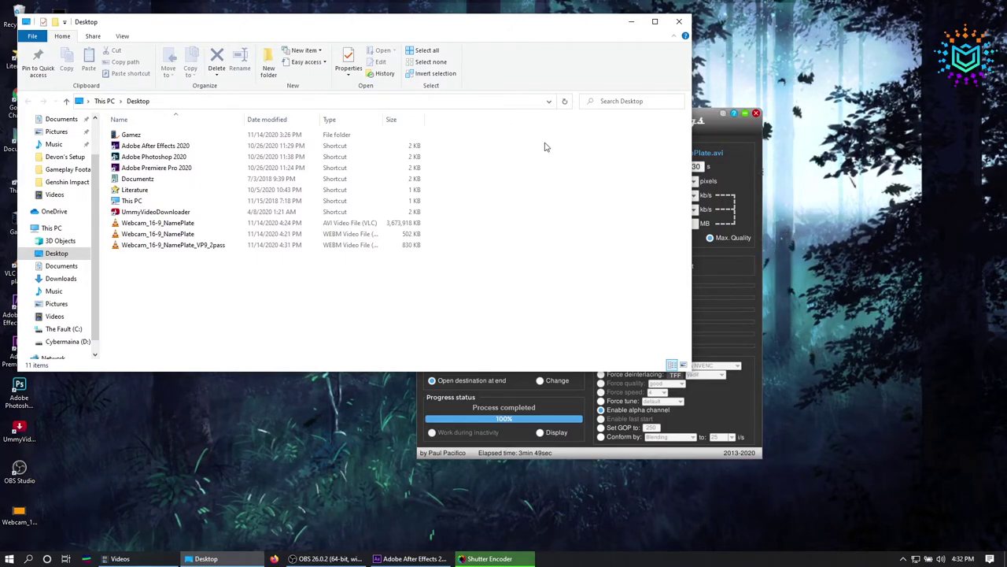
Step: Close the Desktop folder window, select Webcam_16-9_NamePlate_VP9_2pass on the desktop, and minimize Shutter Encoder
left_click_drag(409, 32, 509, 40)
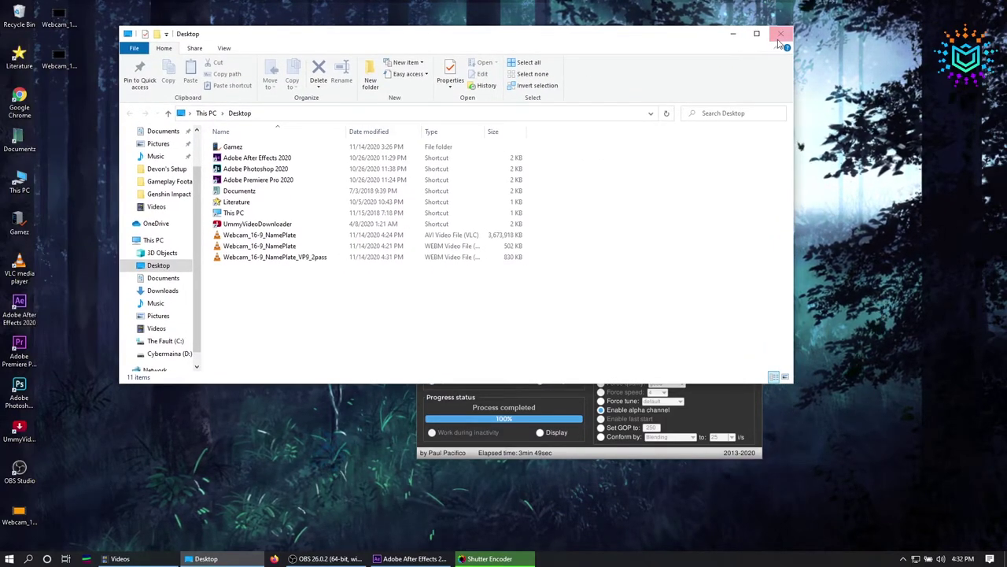
key("alt+F4")
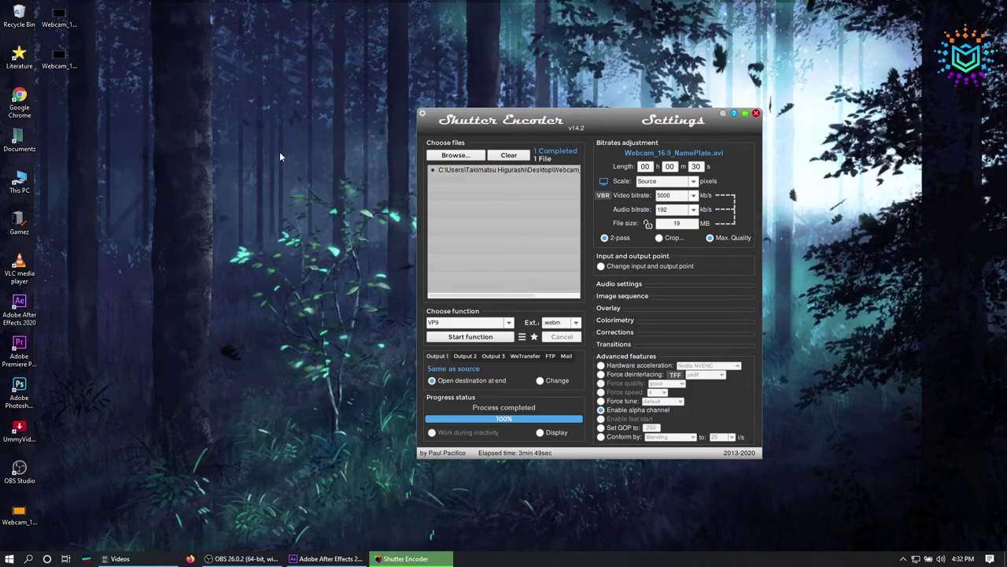
left_click(66, 70)
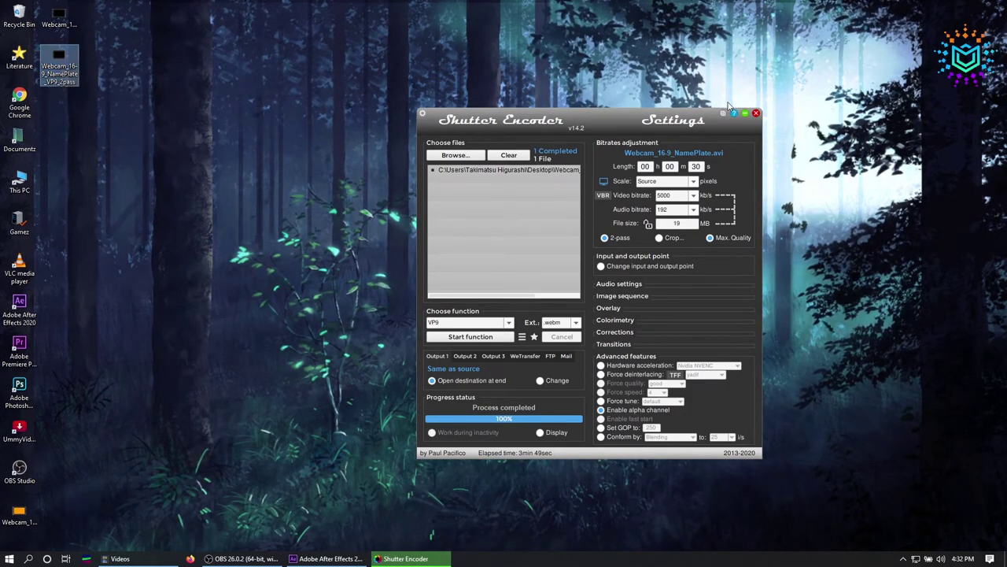
left_click(147, 93)
right_click(59, 60)
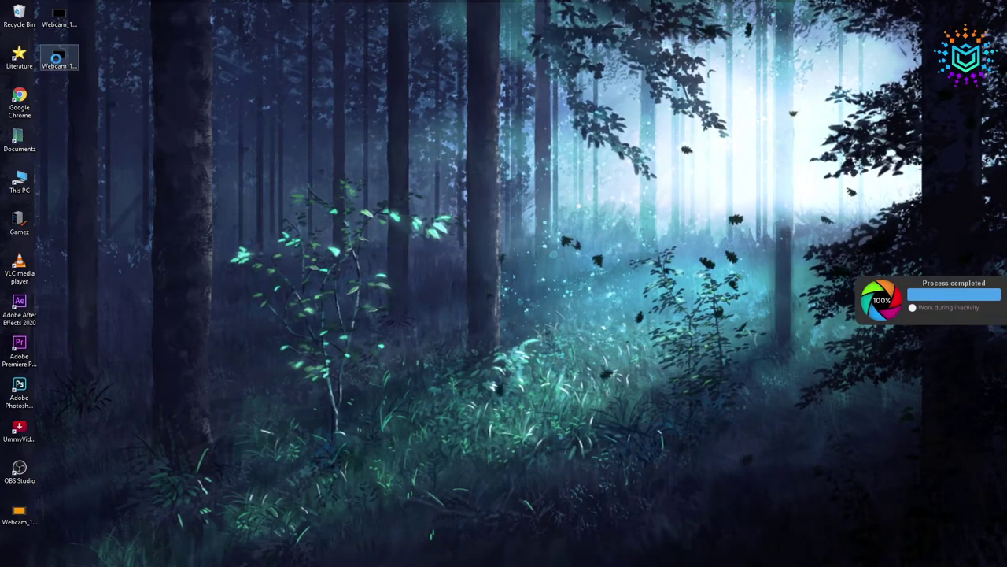
left_click(139, 90)
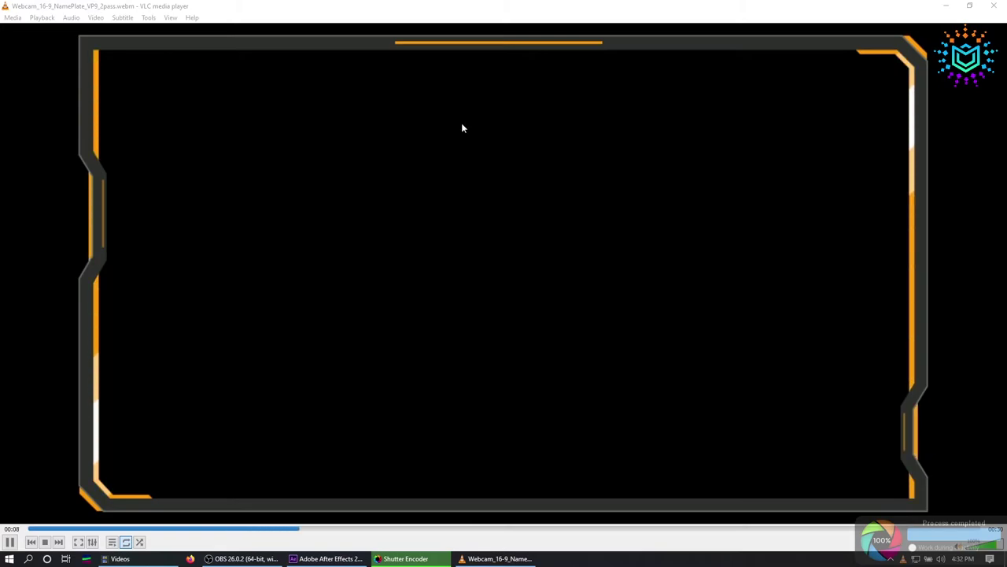
left_click(995, 7)
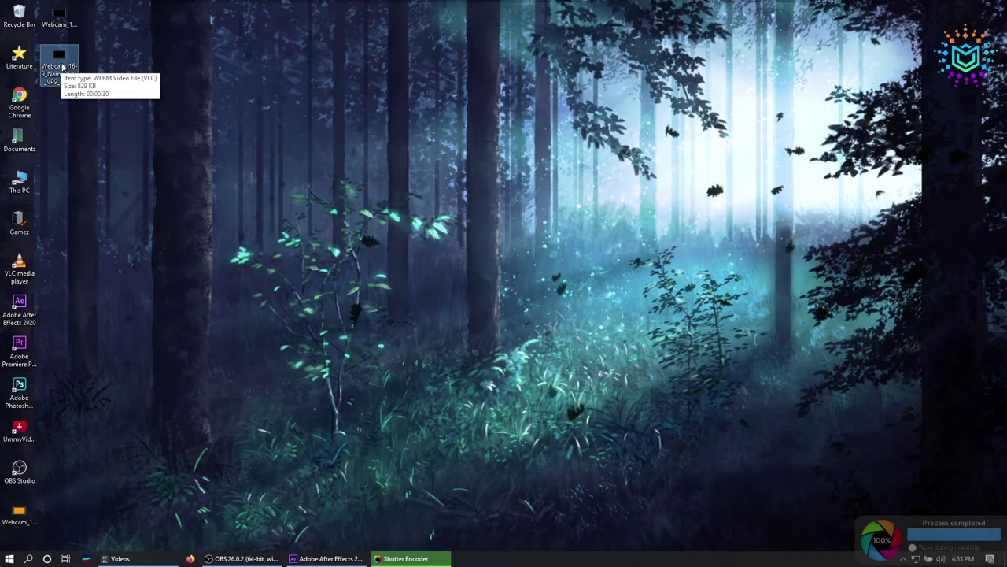